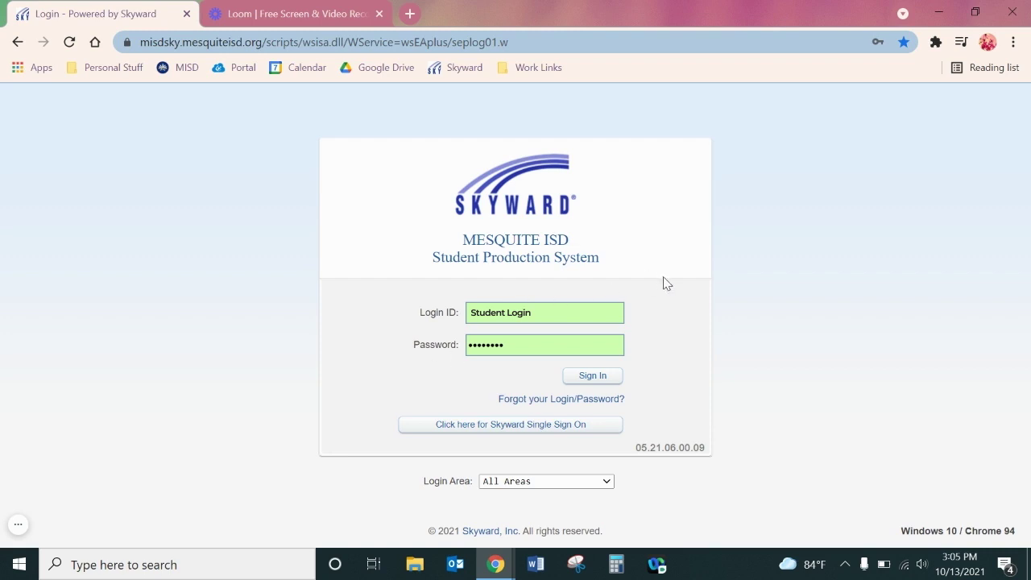
# Sign in, maximize Student Access, and open the Vanguard Interest form under Online Forms.
pyautogui.click(597, 377)
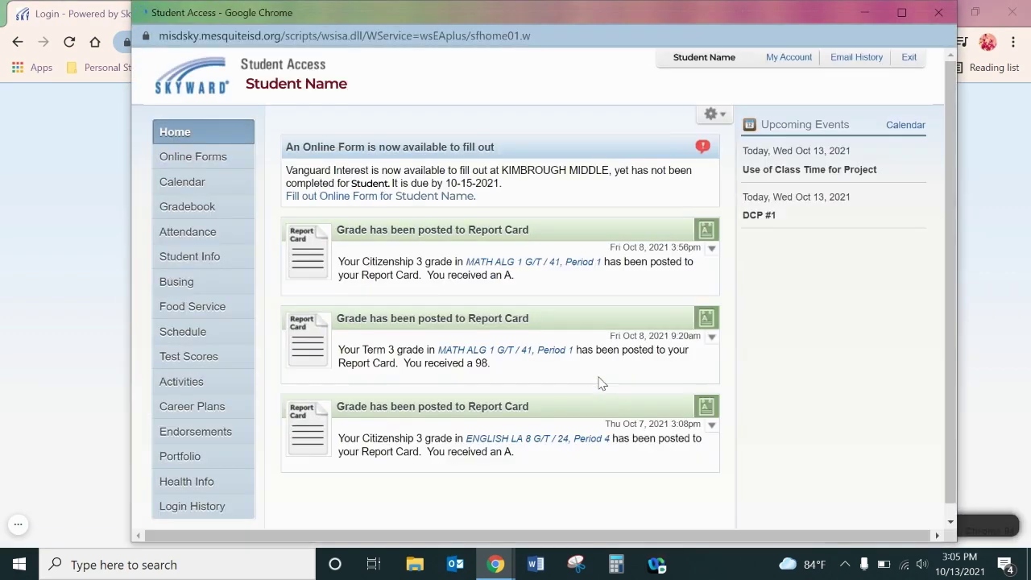
pyautogui.click(901, 13)
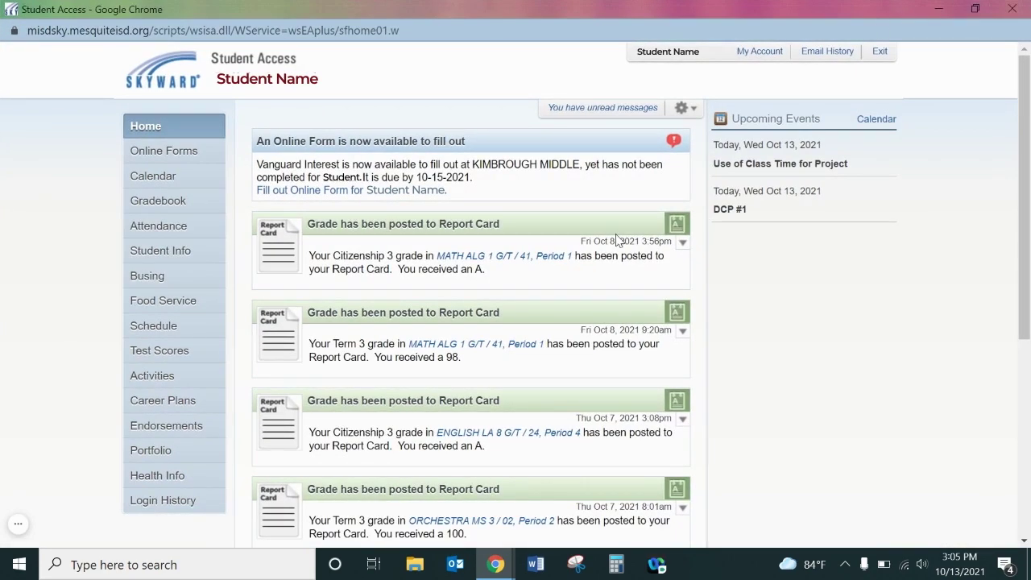
pyautogui.click(206, 155)
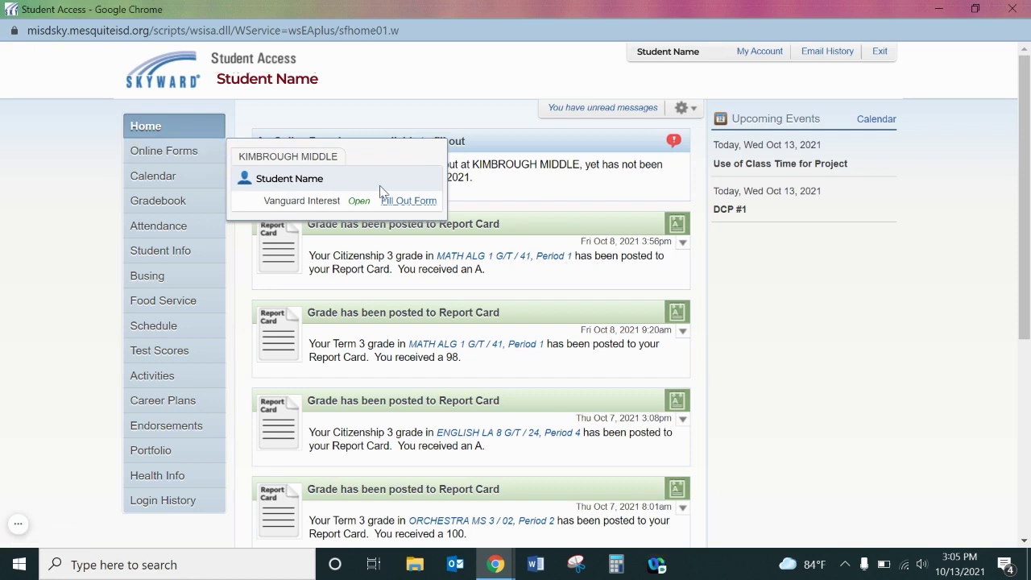
pyautogui.click(420, 206)
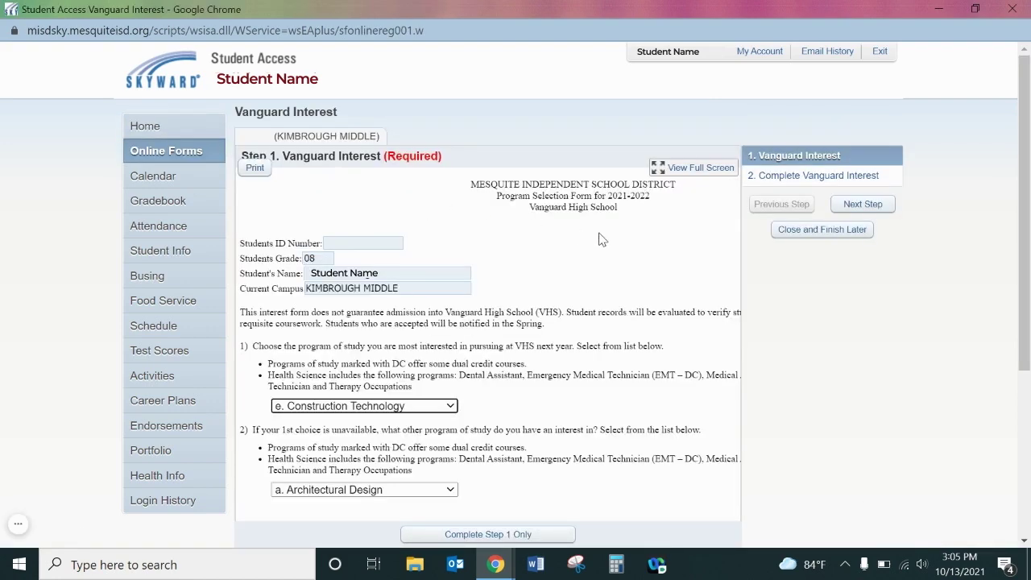
pyautogui.hscroll(2, 568, 248)
pyautogui.hscroll(1, 568, 248)
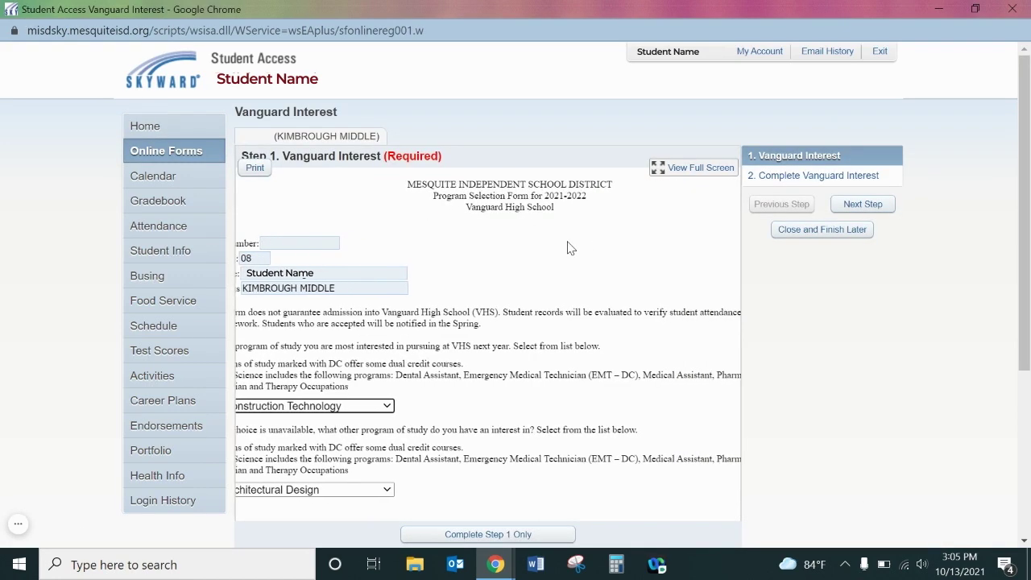
pyautogui.hscroll(1, 568, 248)
pyautogui.hscroll(1, 568, 249)
pyautogui.hscroll(-2, 568, 248)
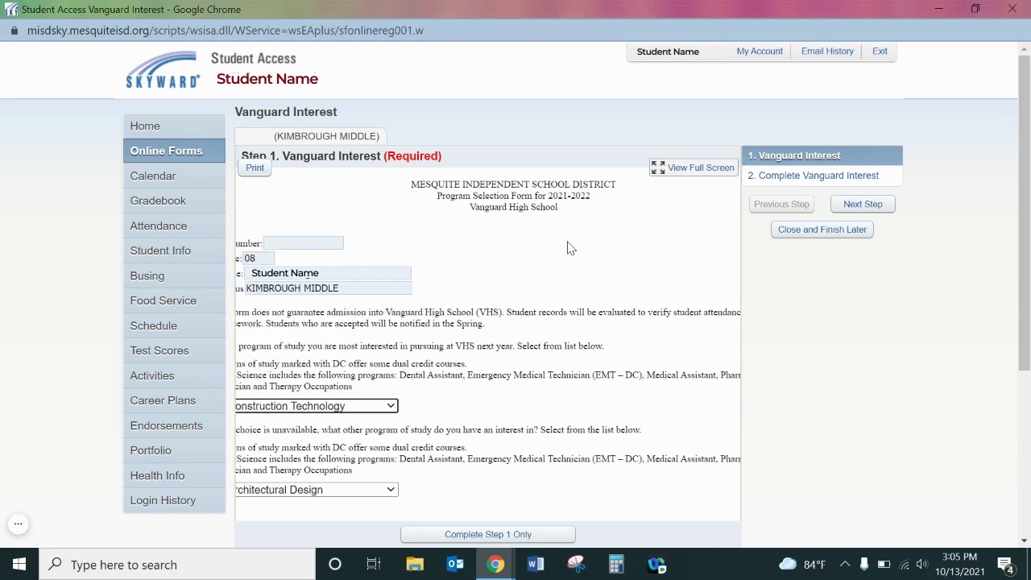
pyautogui.hscroll(-1, 568, 248)
pyautogui.hscroll(-1, 568, 248)
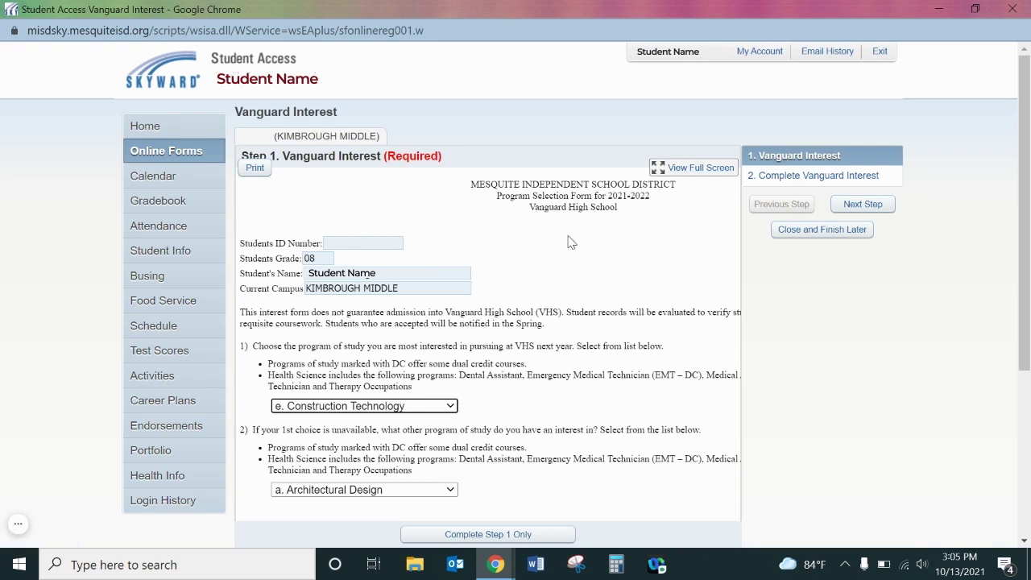
pyautogui.scroll(-1, 570, 242)
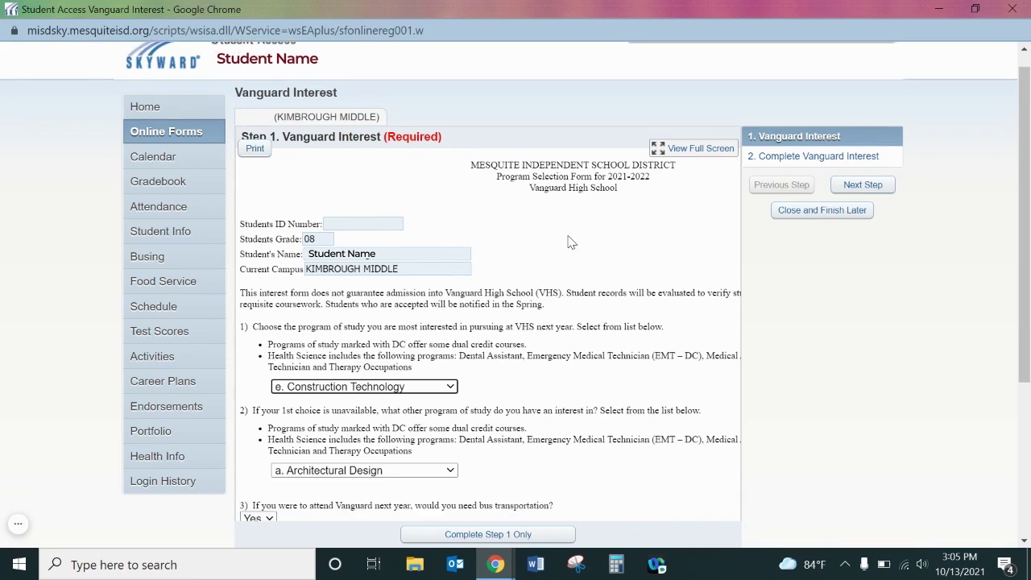
pyautogui.scroll(-1, 569, 242)
pyautogui.scroll(-1, 569, 242)
pyautogui.scroll(-1, 569, 243)
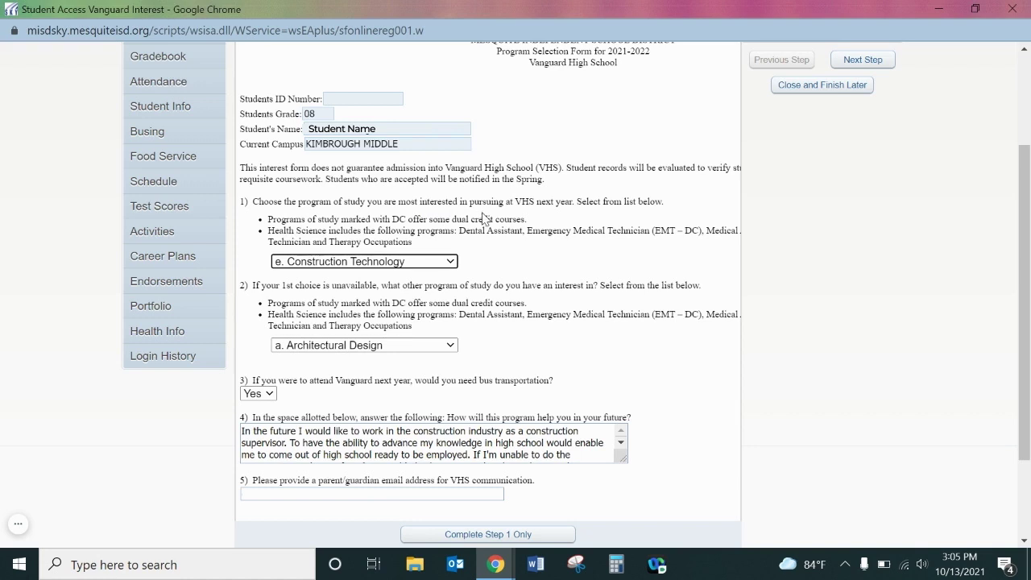
pyautogui.click(450, 261)
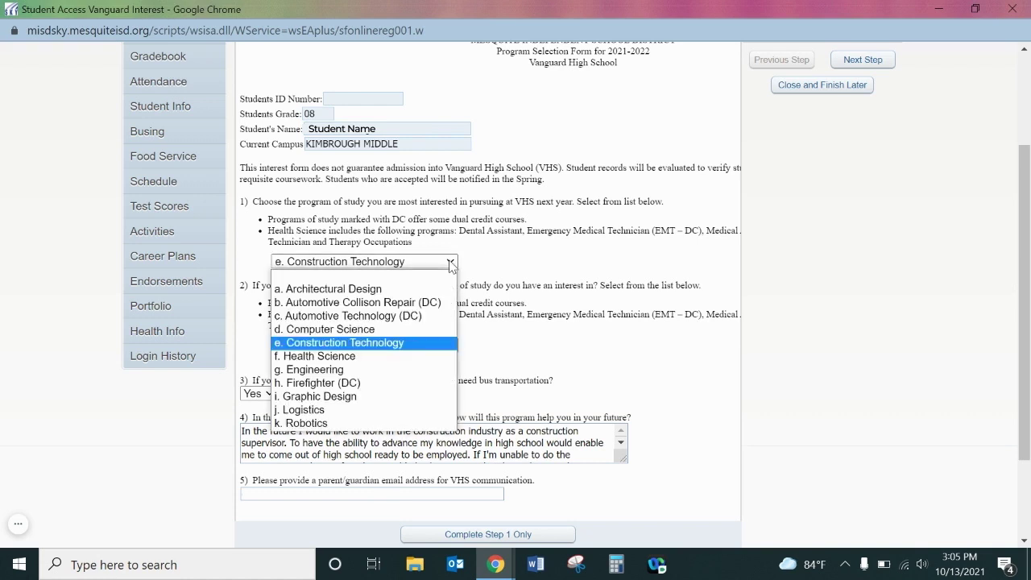
pyautogui.click(441, 303)
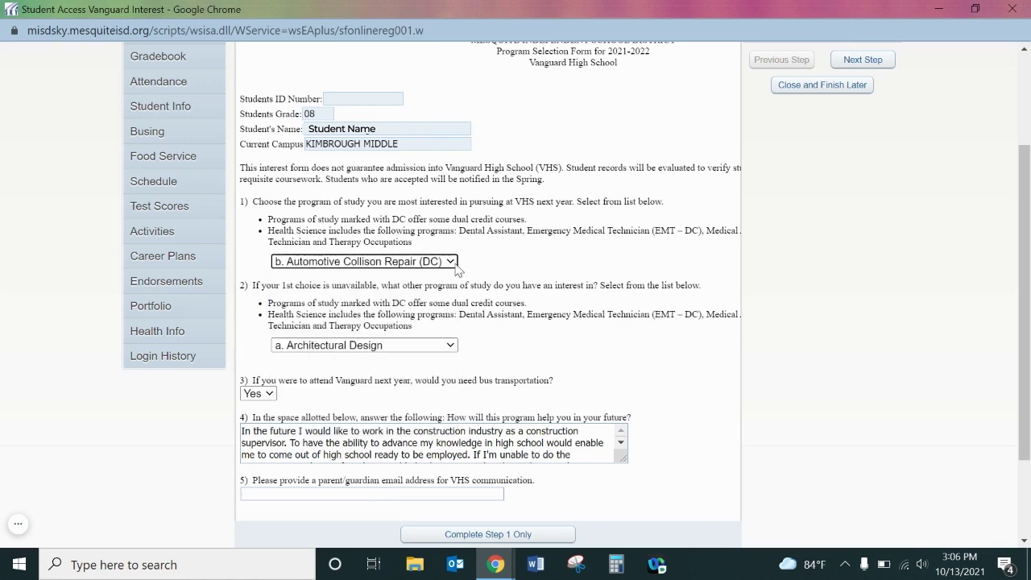
pyautogui.click(452, 265)
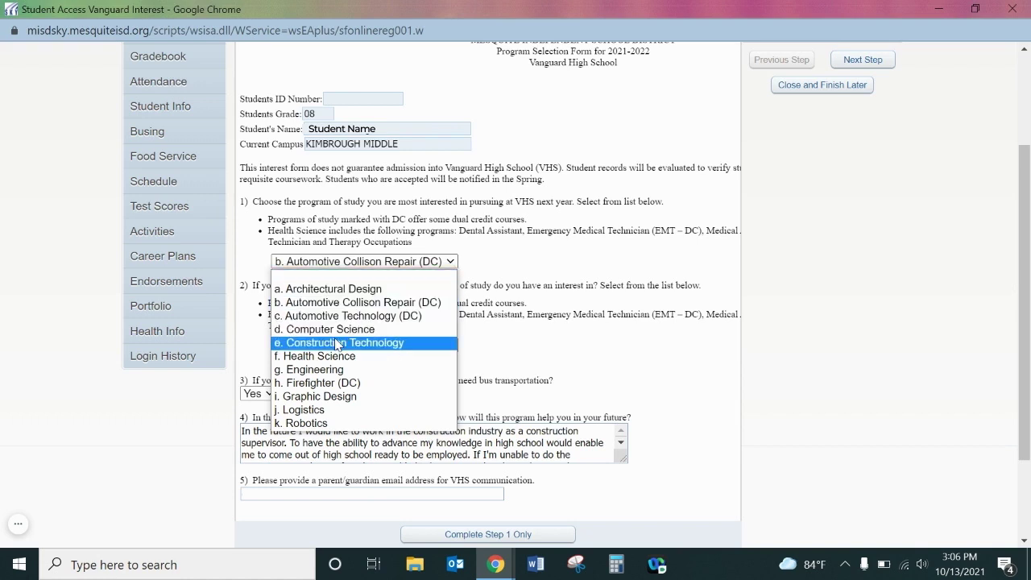
pyautogui.click(337, 345)
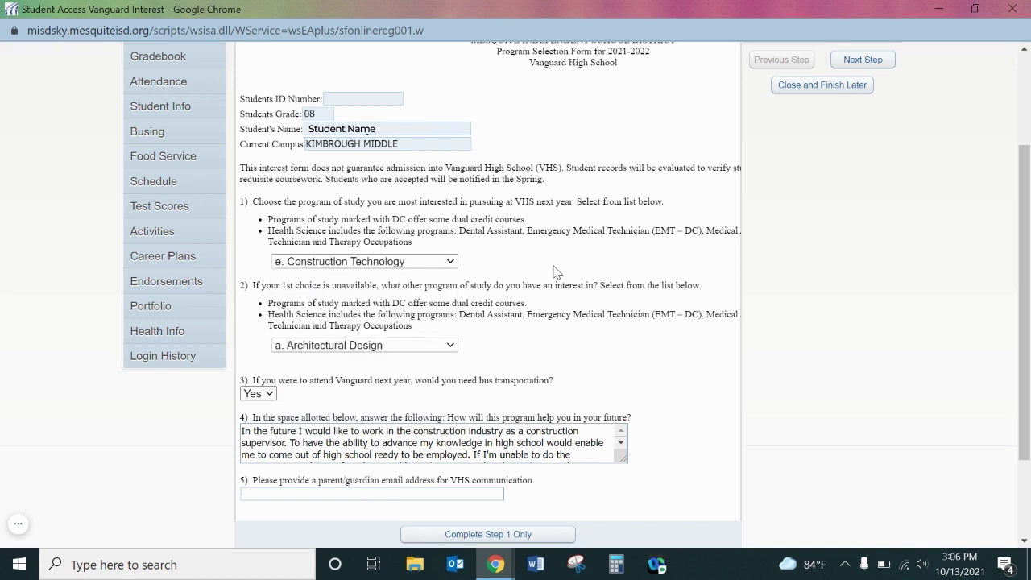
pyautogui.scroll(-1, 555, 271)
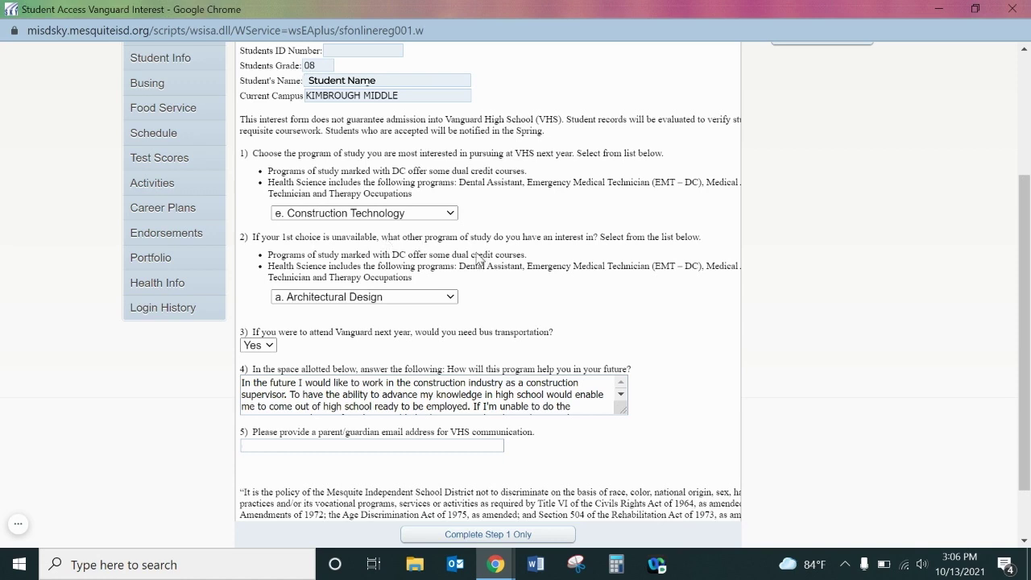
pyautogui.click(449, 301)
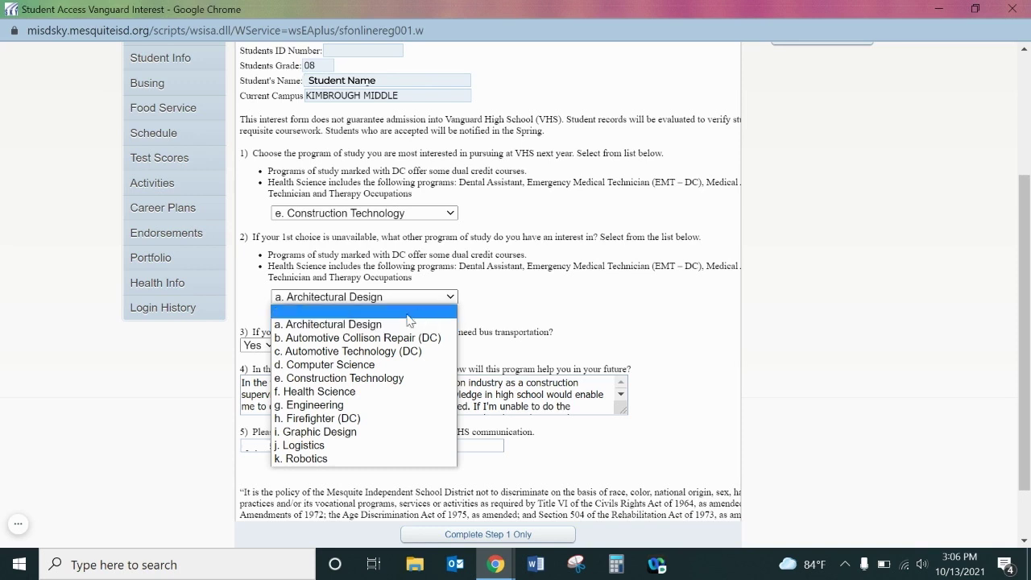
pyautogui.click(376, 325)
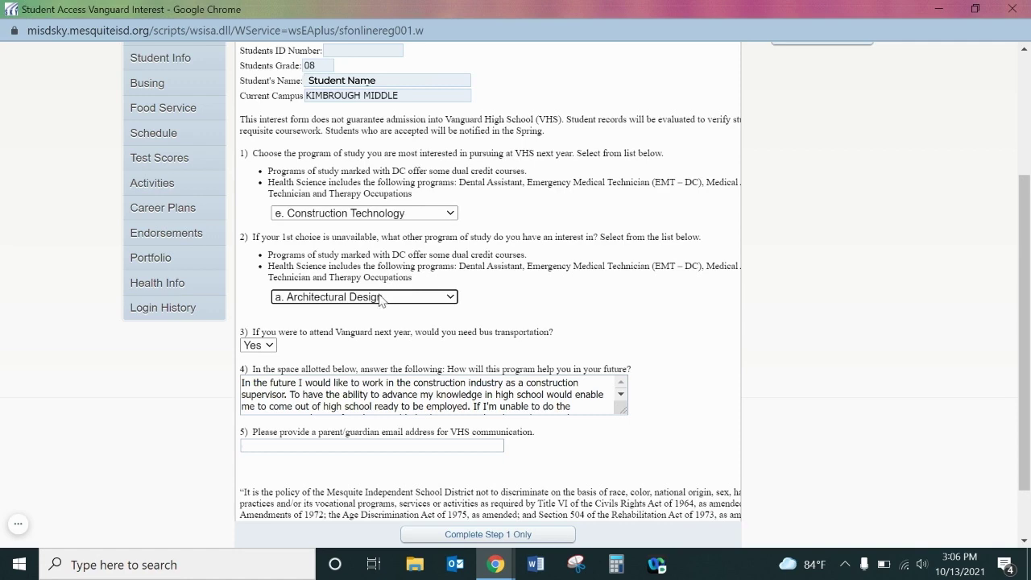
pyautogui.scroll(-1, 380, 300)
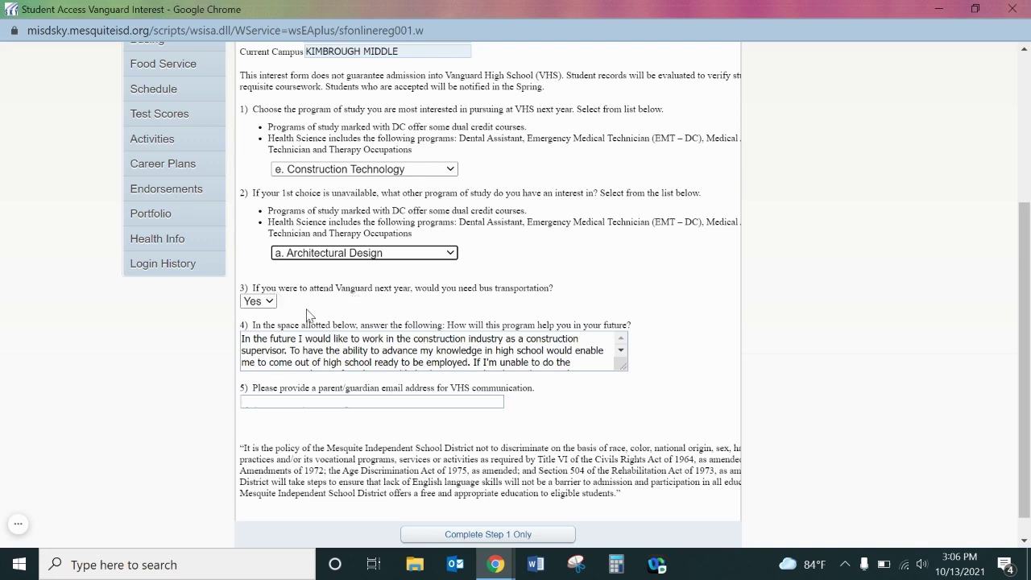
# Answer Yes to question 3 about needing bus transportation.
pyautogui.click(270, 304)
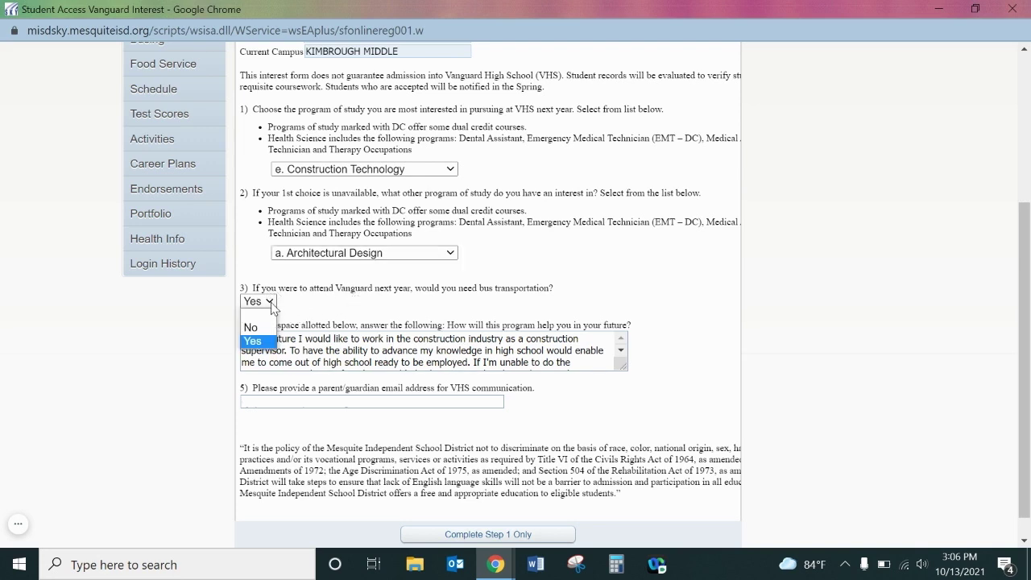
pyautogui.click(259, 343)
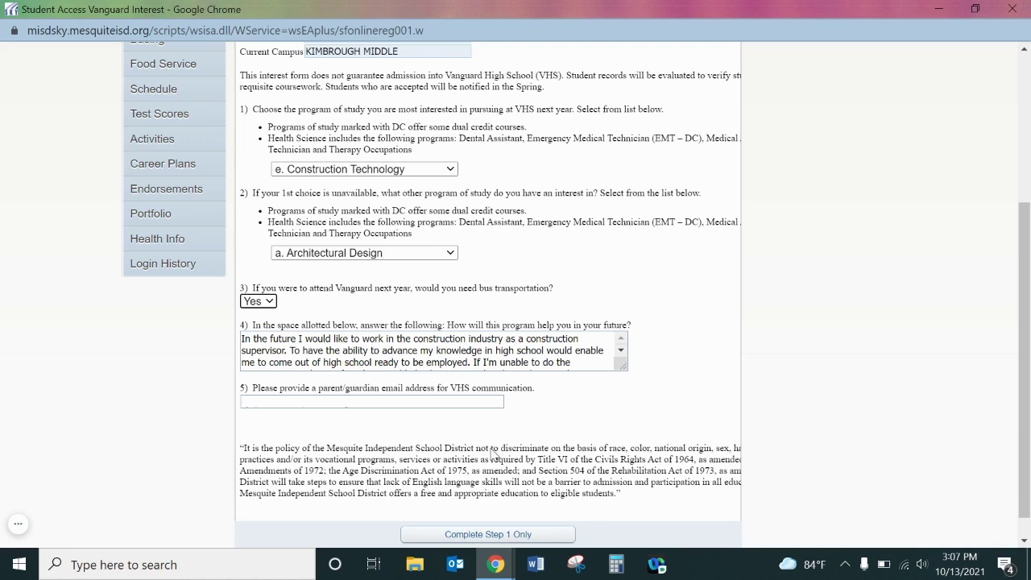
pyautogui.scroll(2, 493, 453)
pyautogui.scroll(-2, 493, 453)
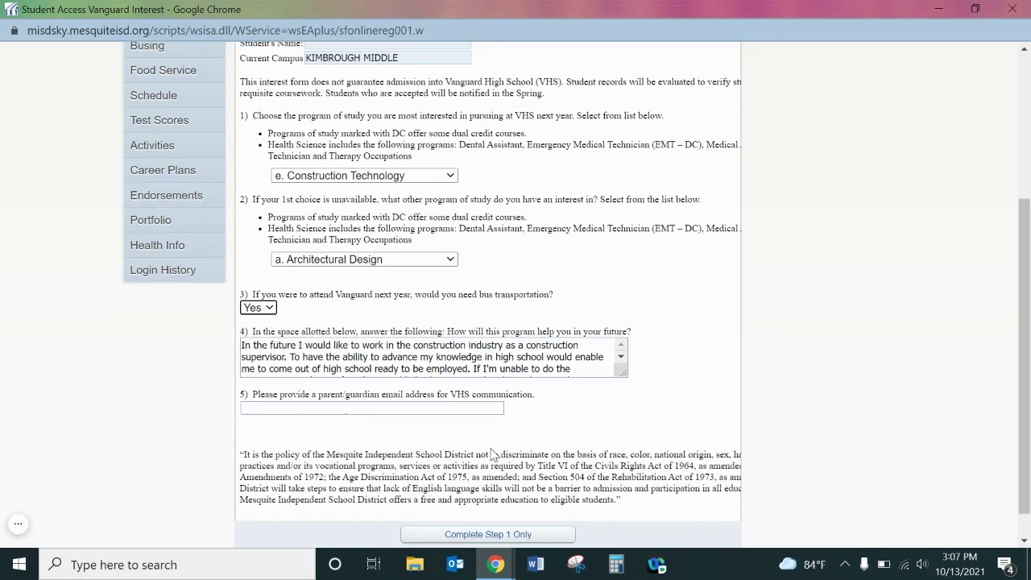
# Mark Step 1 of Vanguard Interest complete and review its saved answers.
pyautogui.click(475, 534)
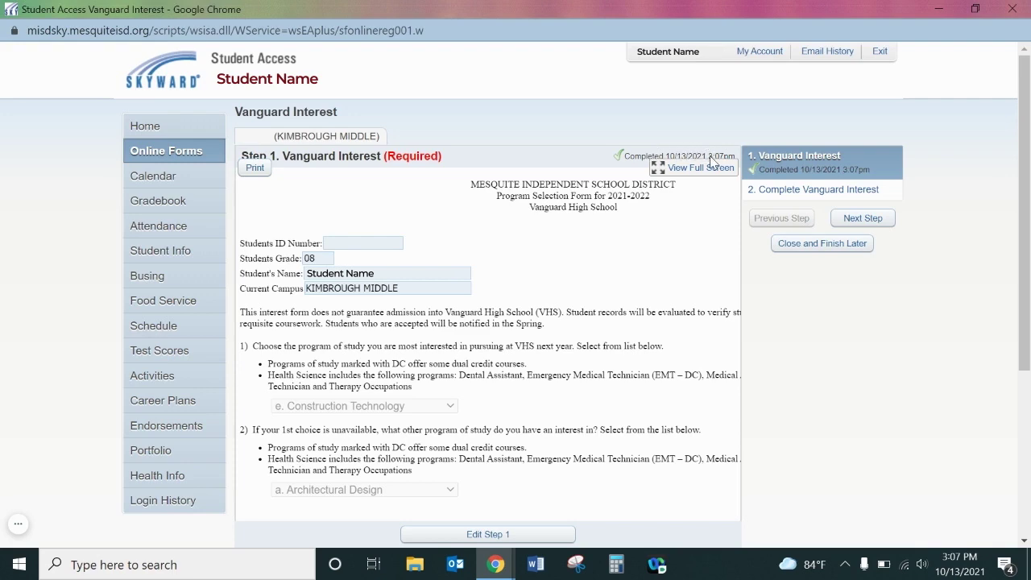
pyautogui.scroll(-1, 505, 302)
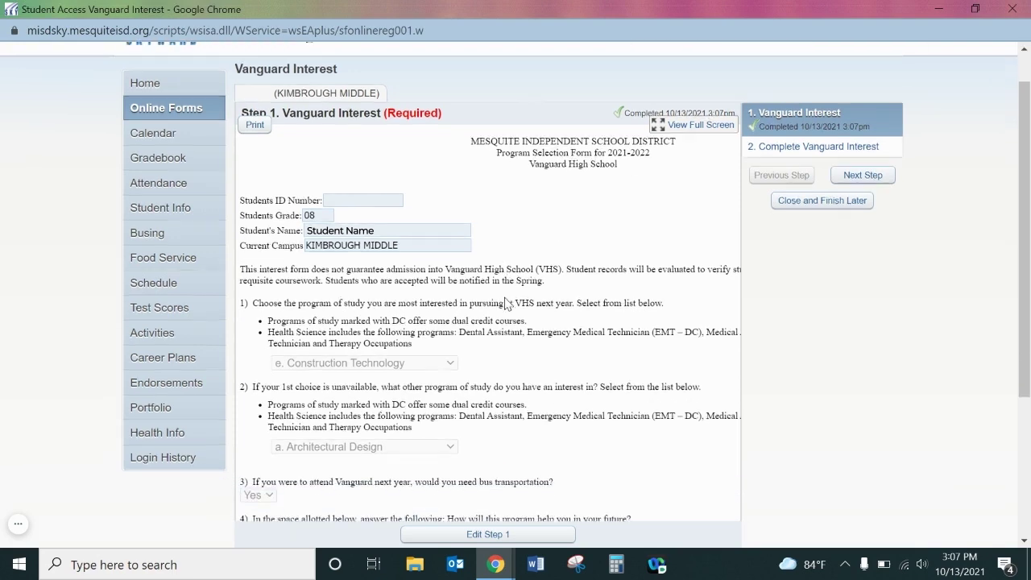
pyautogui.scroll(-1, 506, 302)
pyautogui.scroll(-1, 505, 302)
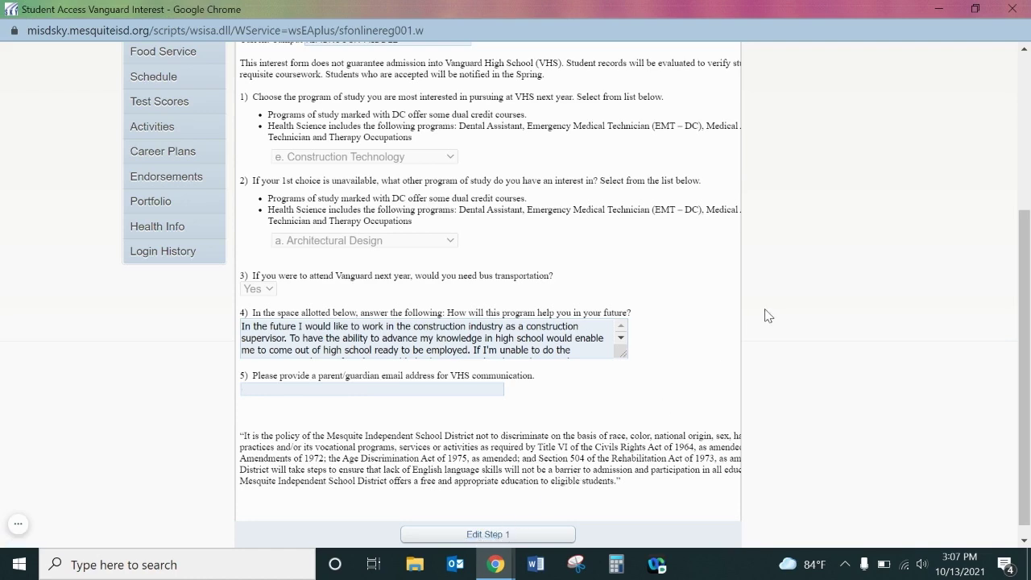
pyautogui.scroll(2, 769, 315)
pyautogui.scroll(1, 769, 315)
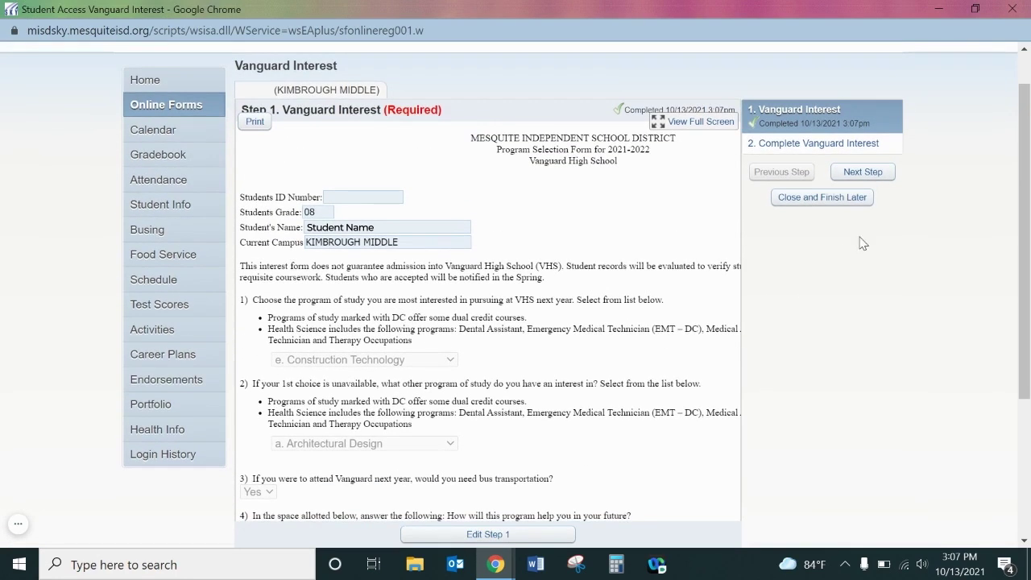
# Advance to Step 2 and submit the Vanguard Interest form to the district.
pyautogui.click(862, 172)
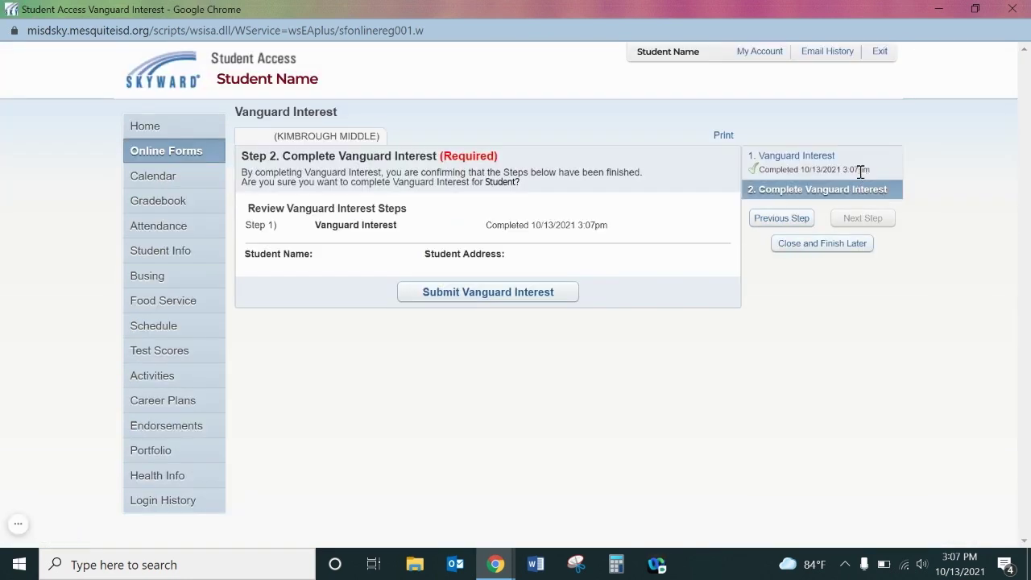
pyautogui.click(500, 295)
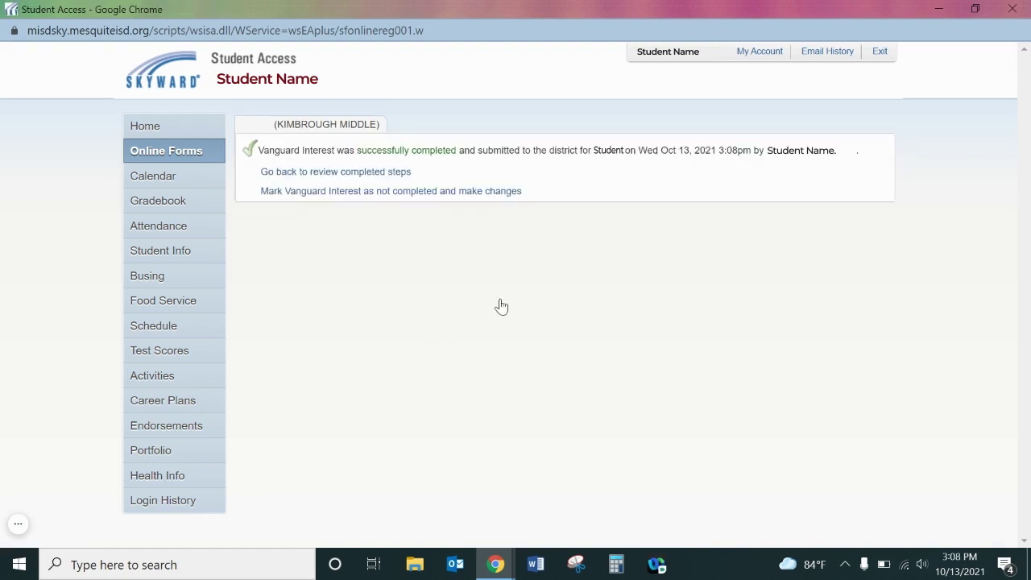